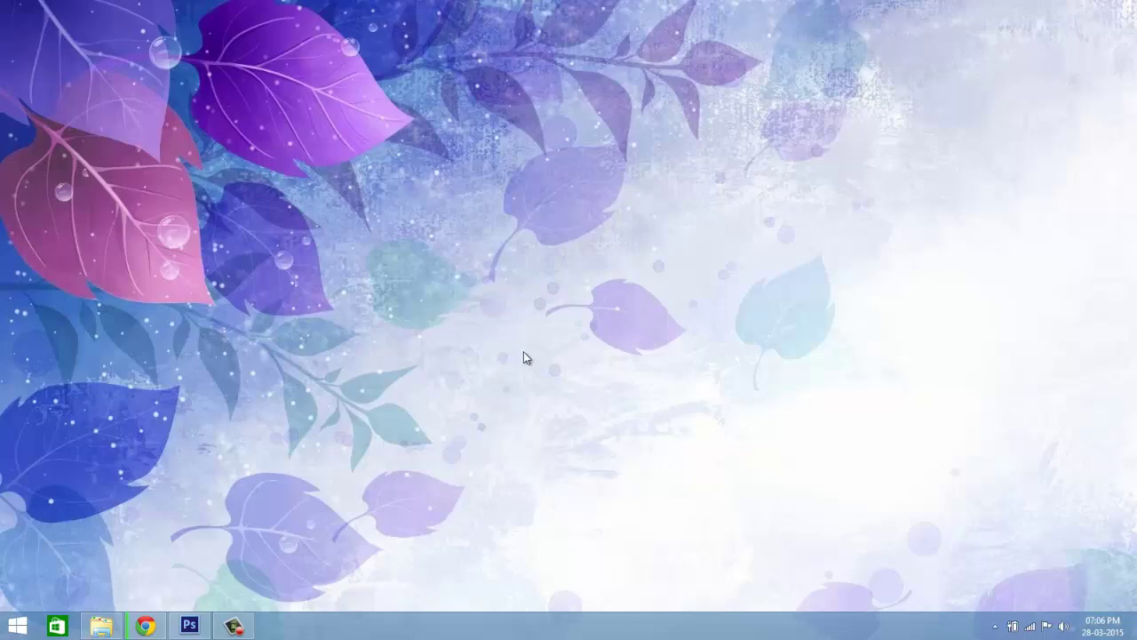
Open AV_eng_154.jpg from Downloads and enlarge its document window around the photo.
click(190, 625)
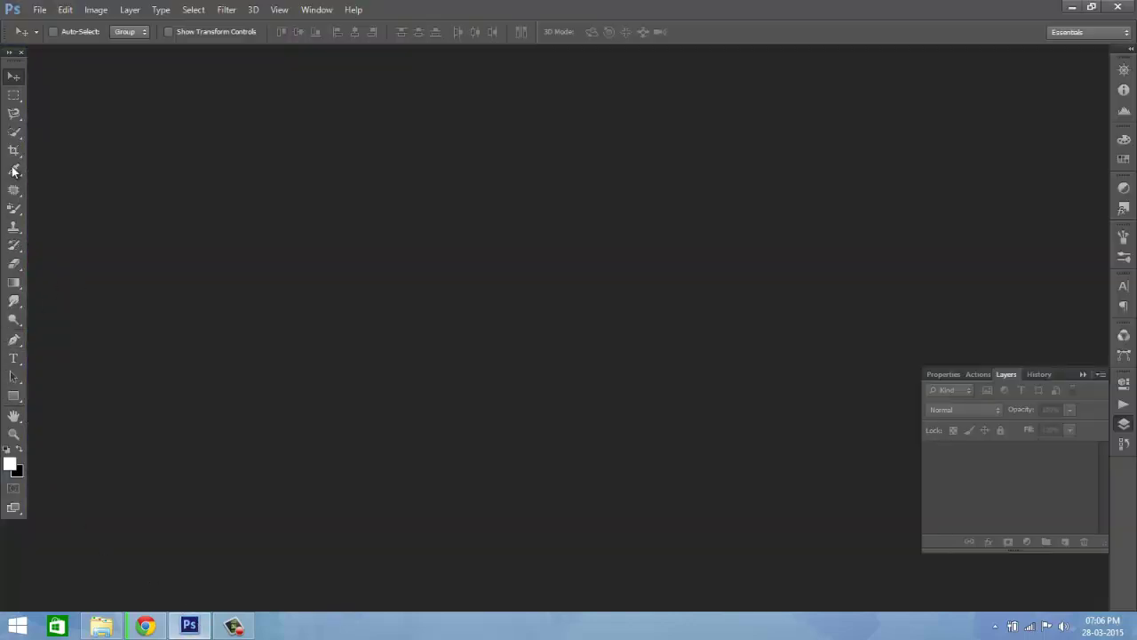
click(40, 11)
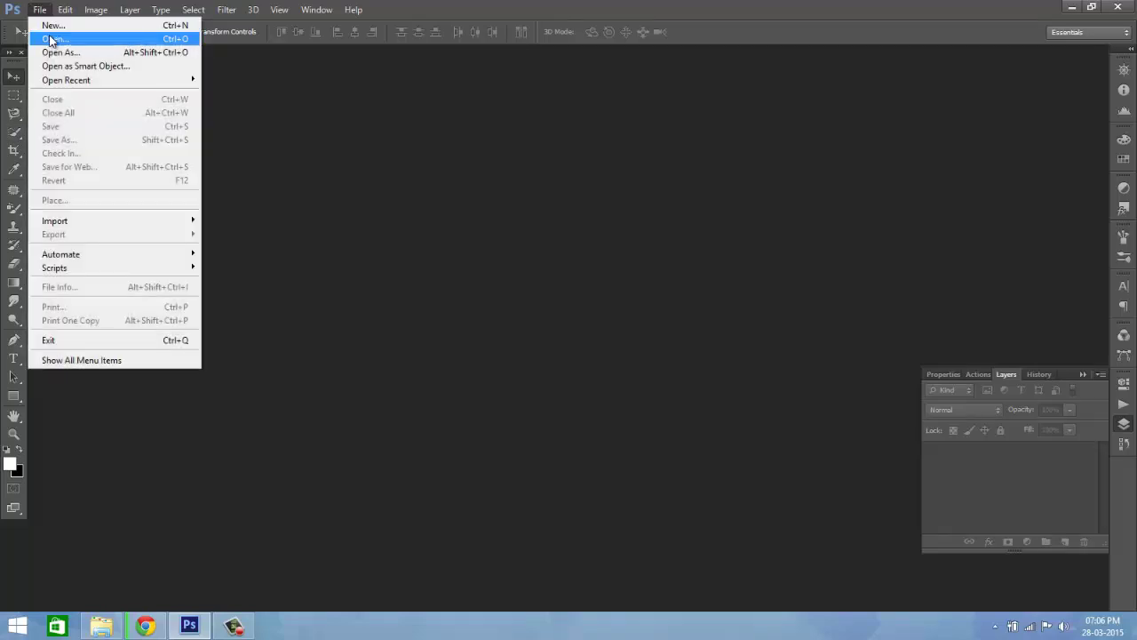
click(51, 36)
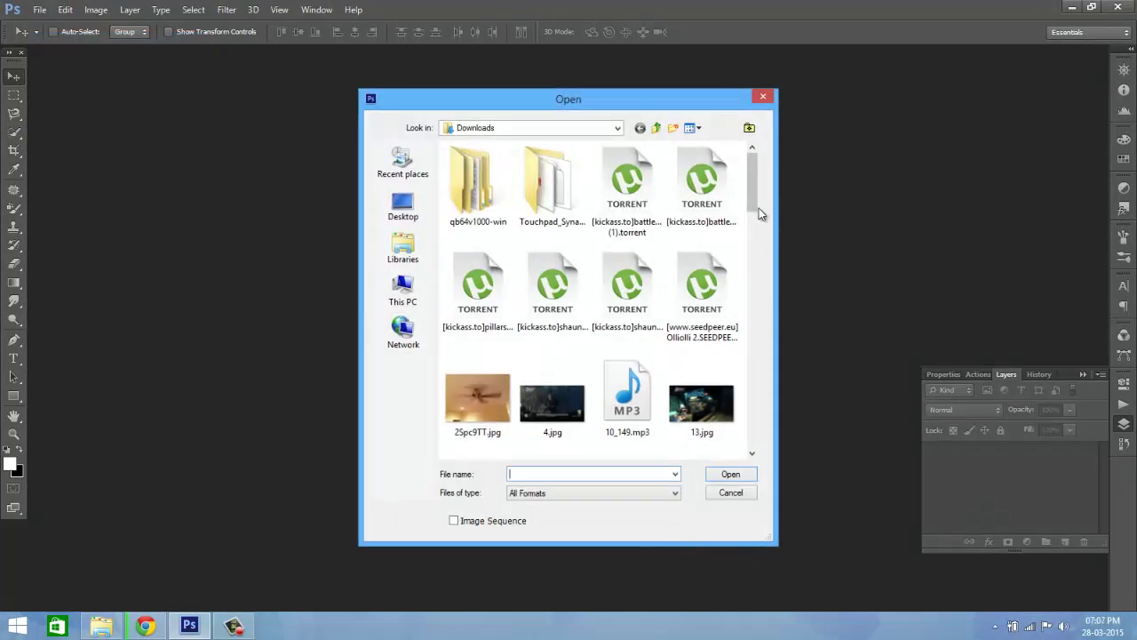
mouse_move(752, 206)
mouse_down()
mouse_move(754, 278)
mouse_move(708, 299)
mouse_up()
click(477, 223)
click(731, 473)
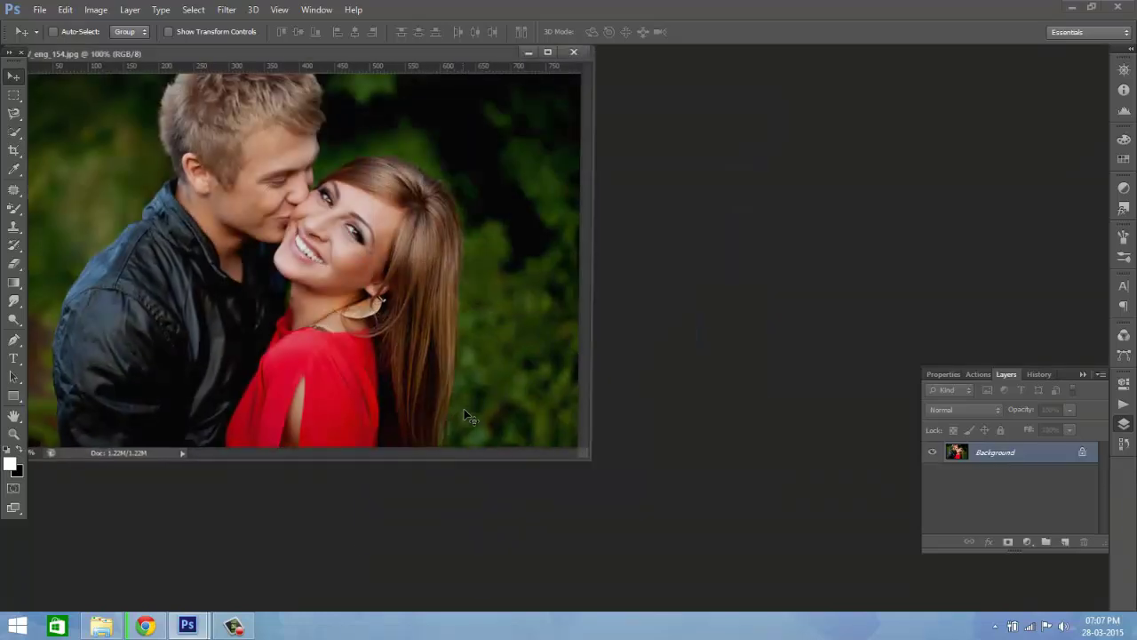
drag(597, 462, 708, 519)
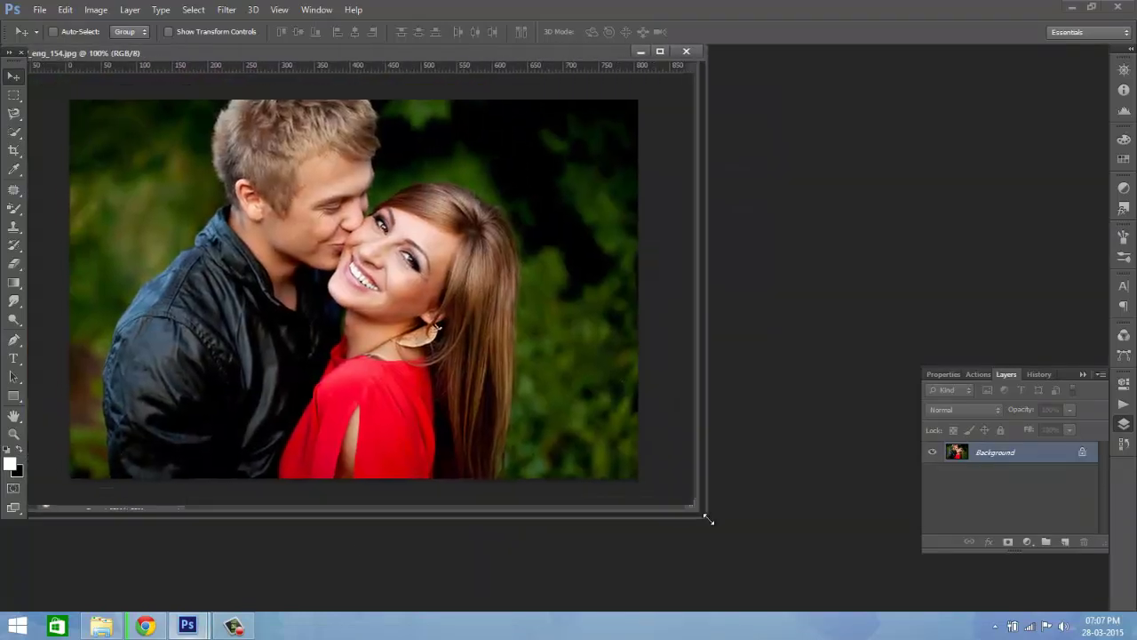
Trace the couple with the Magnetic Lasso, starting and closing at the man's lower jacket edge.
click(16, 115)
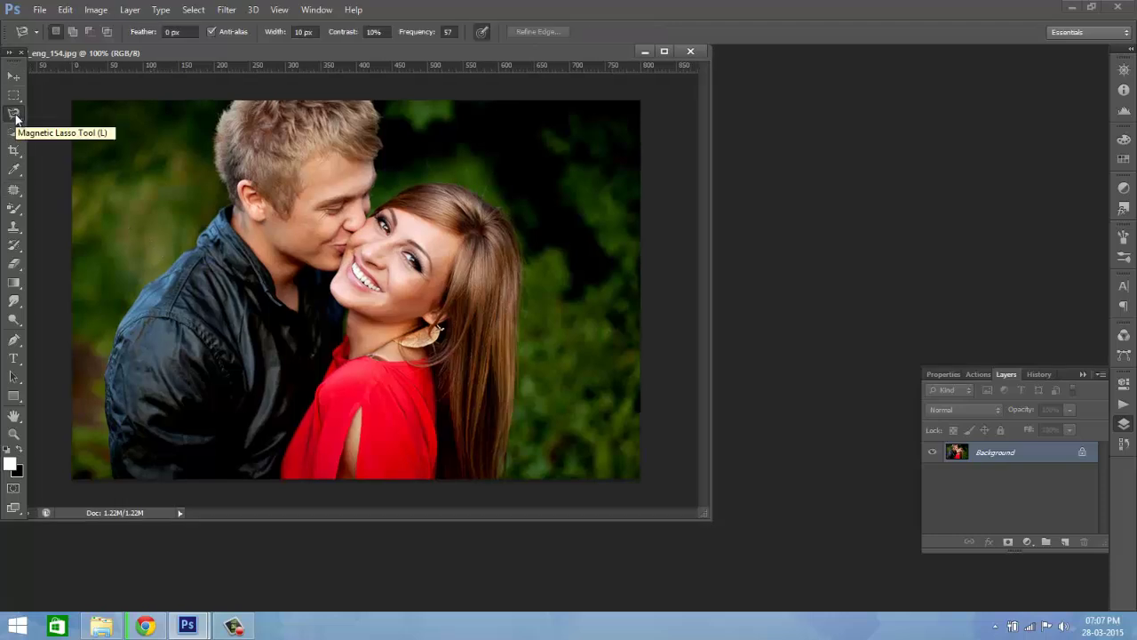
right_click(15, 115)
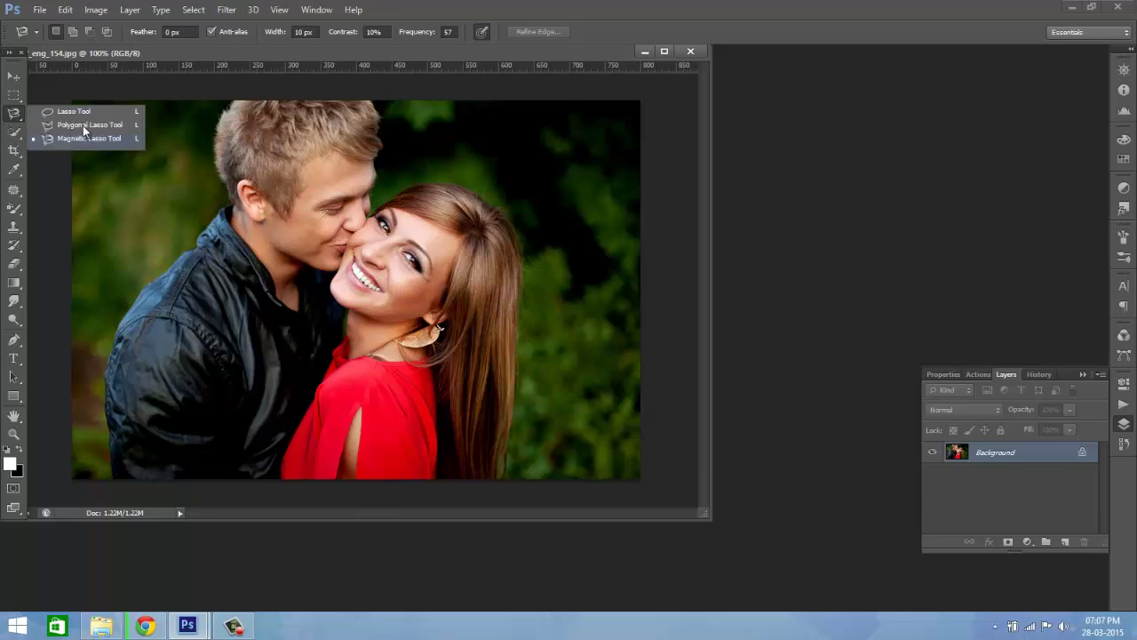
click(11, 116)
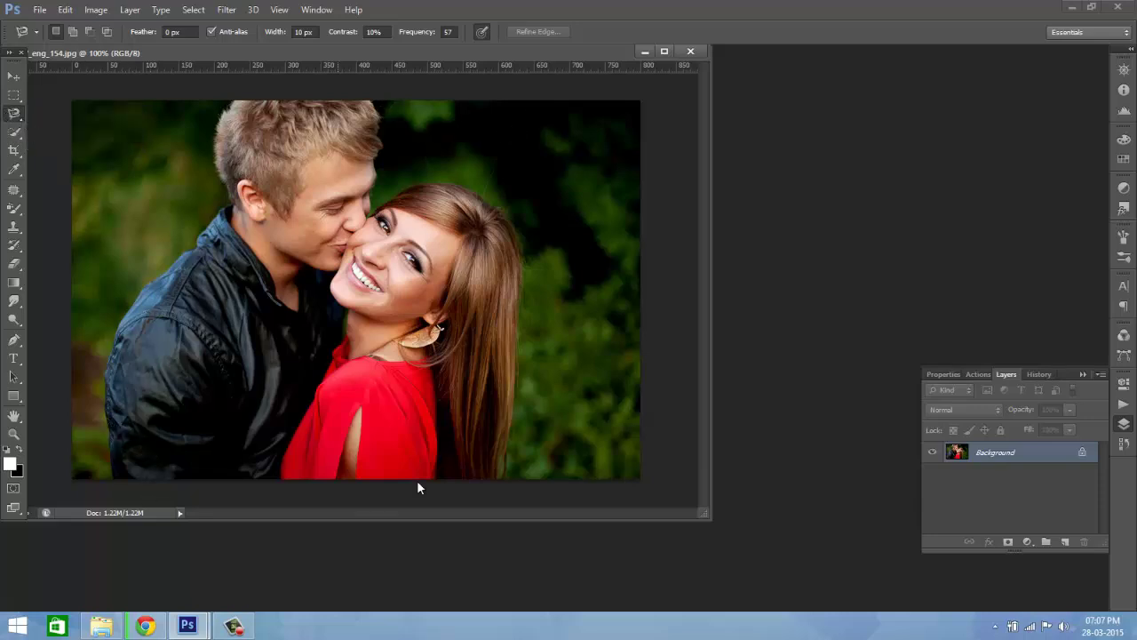
click(113, 477)
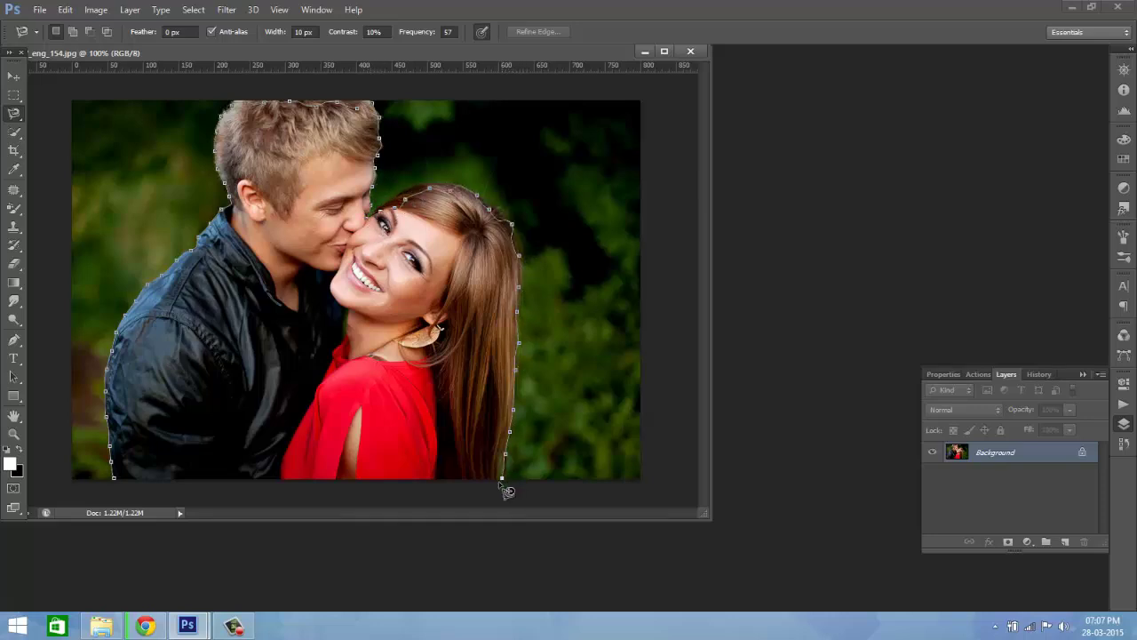
click(114, 480)
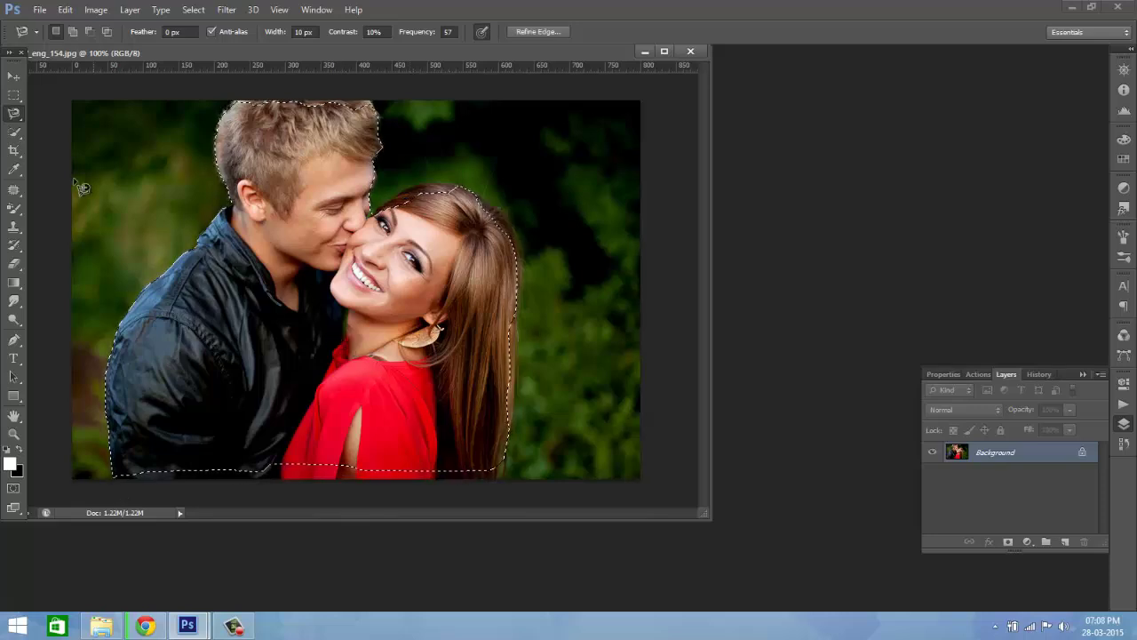
Set the Quick Selection brush to 24 and extend the selection to the image bottom.
click(15, 133)
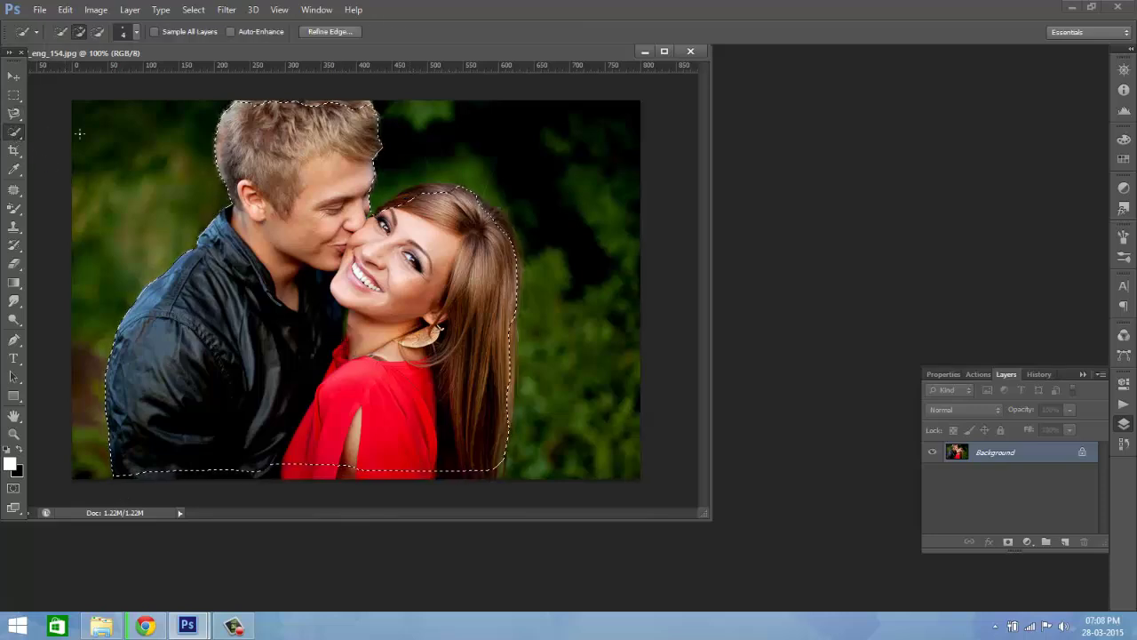
click(136, 33)
click(79, 71)
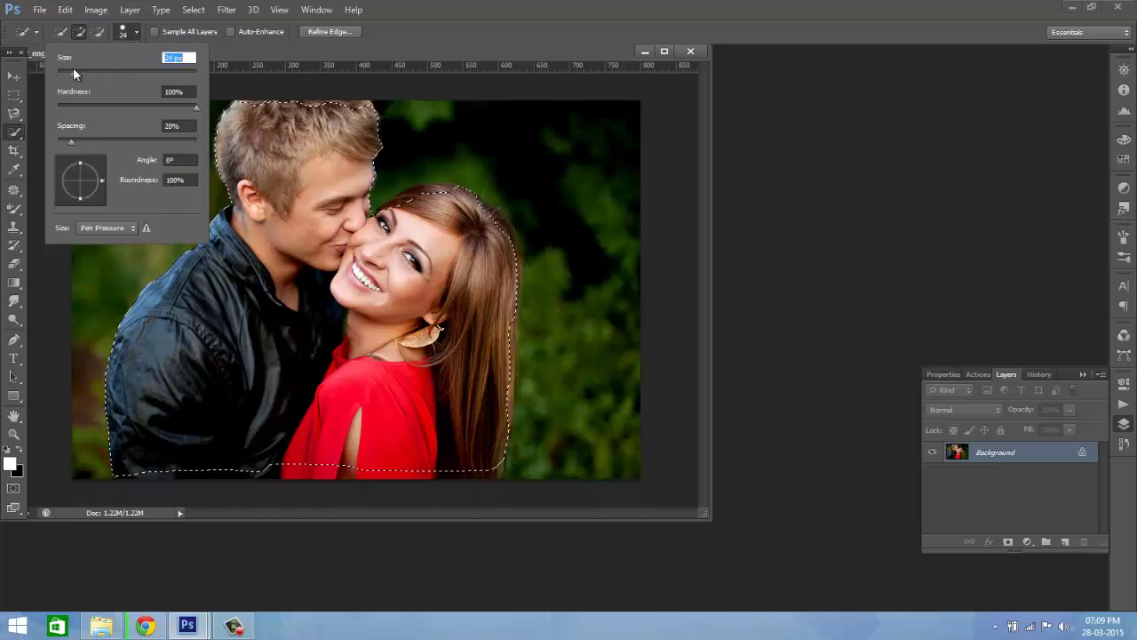
key(Return)
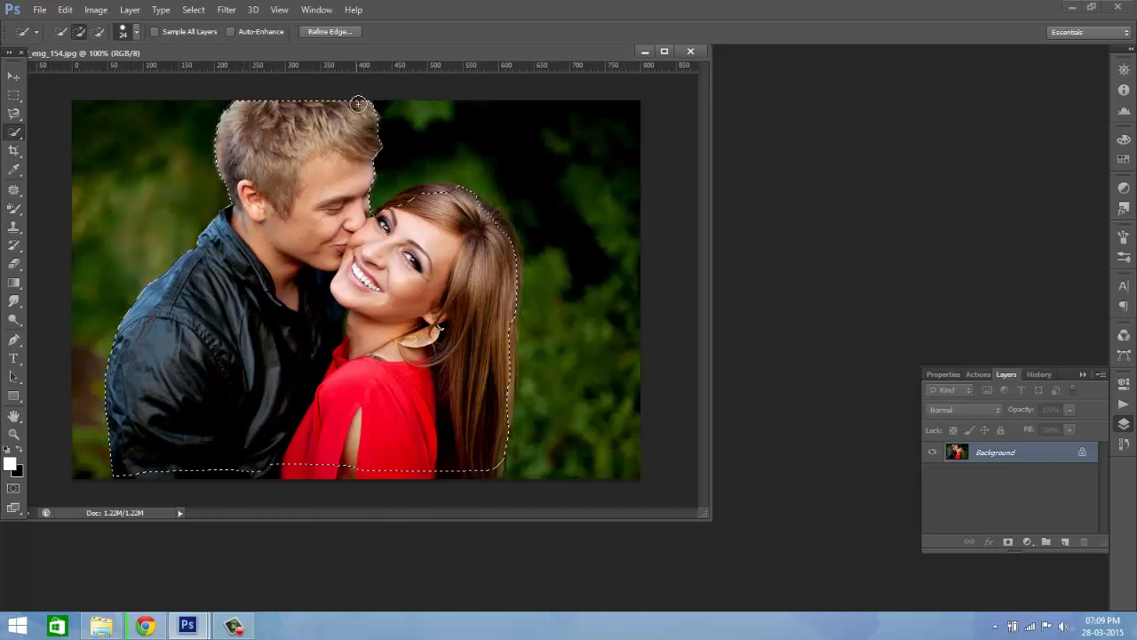
drag(208, 478, 483, 471)
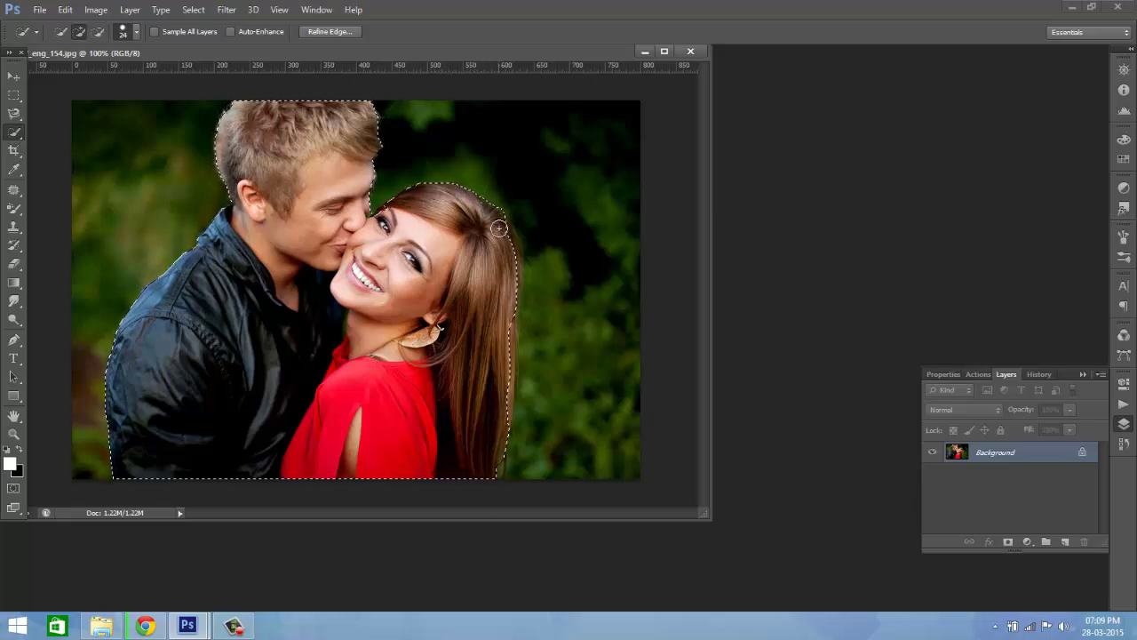
Add the woman's right hair edge to the selection, toggling Subtract mode.
click(98, 32)
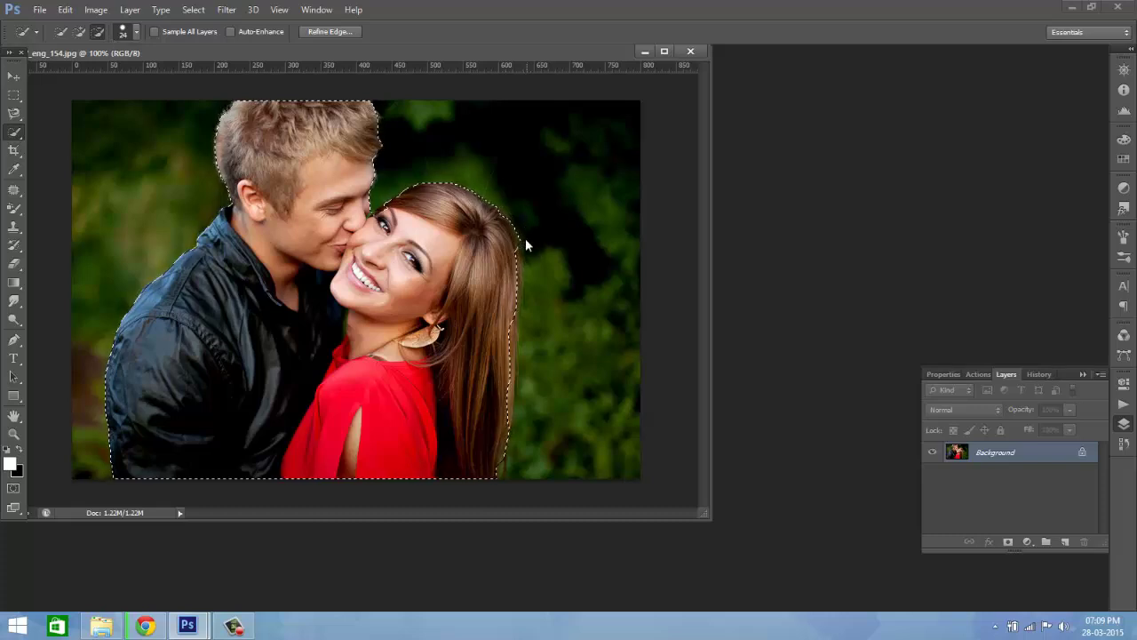
key(alt)
drag(507, 259, 513, 307)
click(97, 32)
Trim the bottom-right hair notch, zoom in on the faces, and set the brush to 3 px.
click(500, 459)
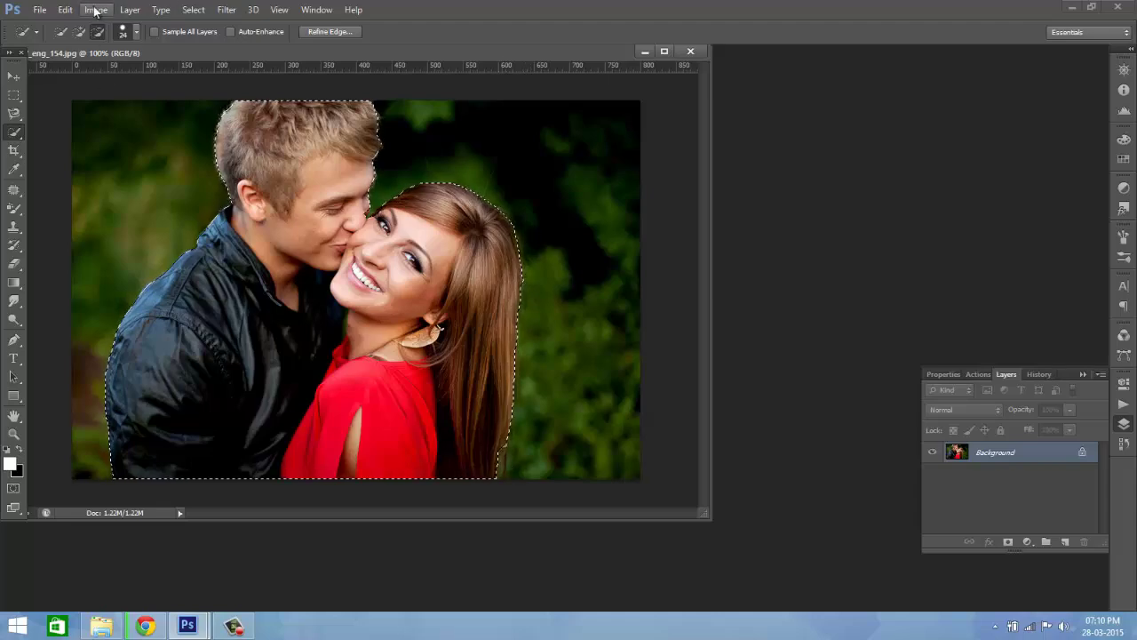
click(13, 434)
key(ctrl+plus)
key(ctrl+plus)
click(13, 131)
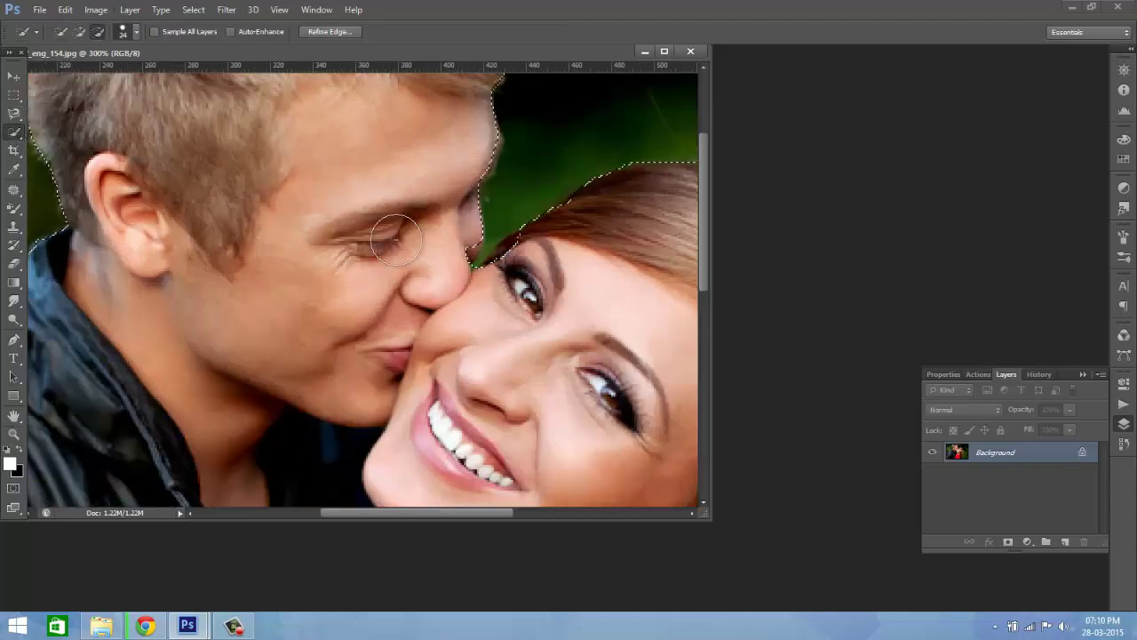
click(135, 31)
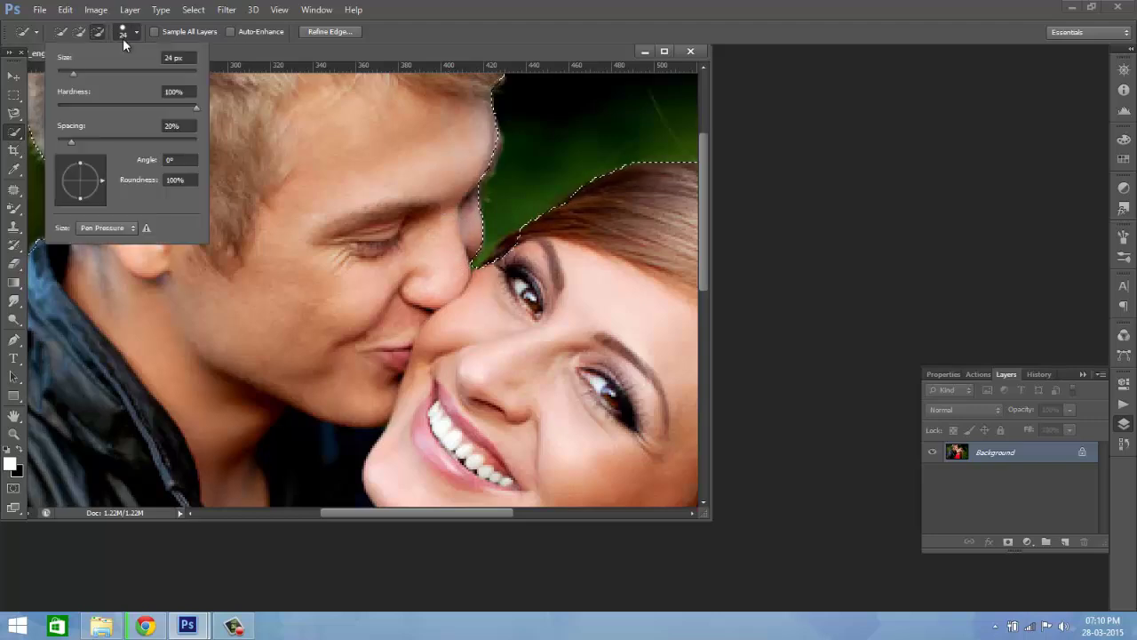
text(3)
key(Return)
Refine the selection along the man's hair and face, then zoom back out.
key(alt)
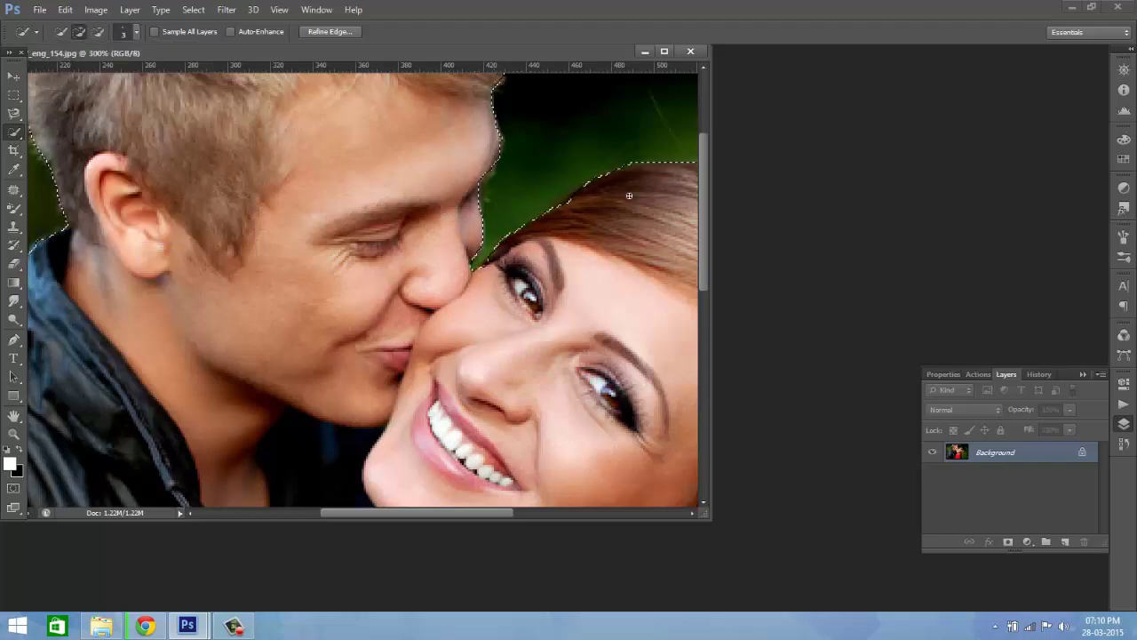
scroll(498, 153, up, 4)
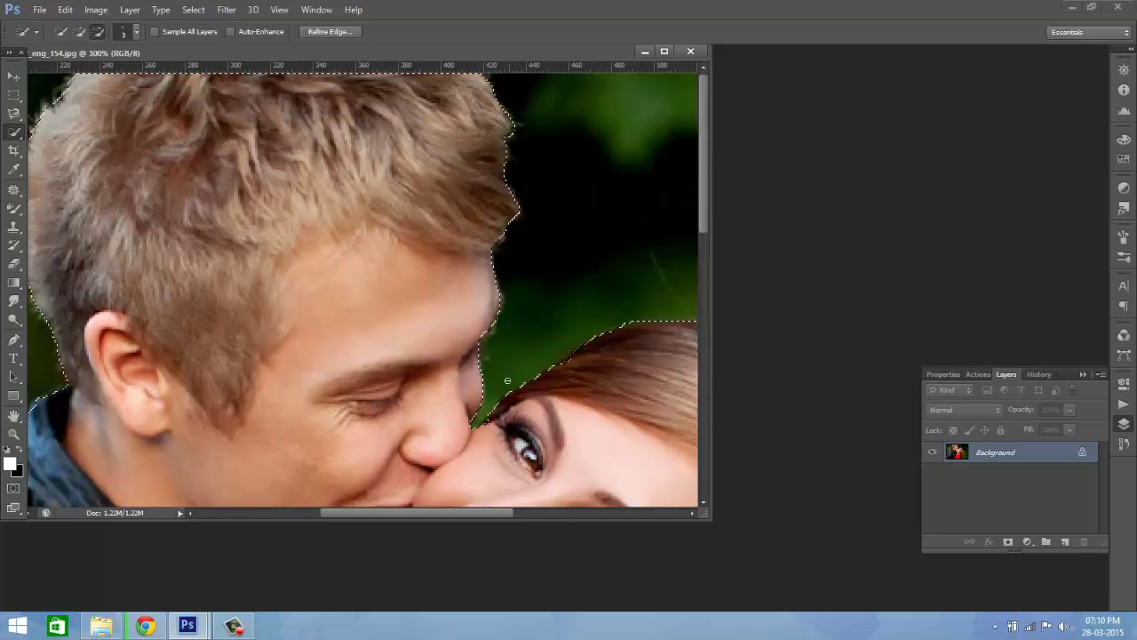
drag(417, 512, 372, 512)
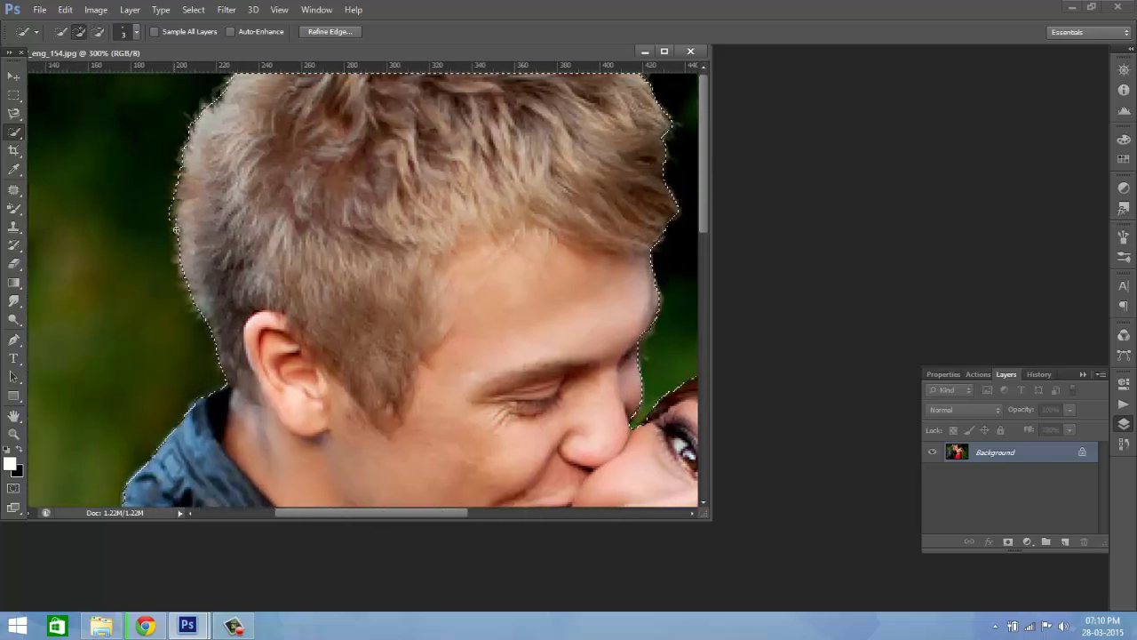
click(14, 433)
alt+click(94, 151)
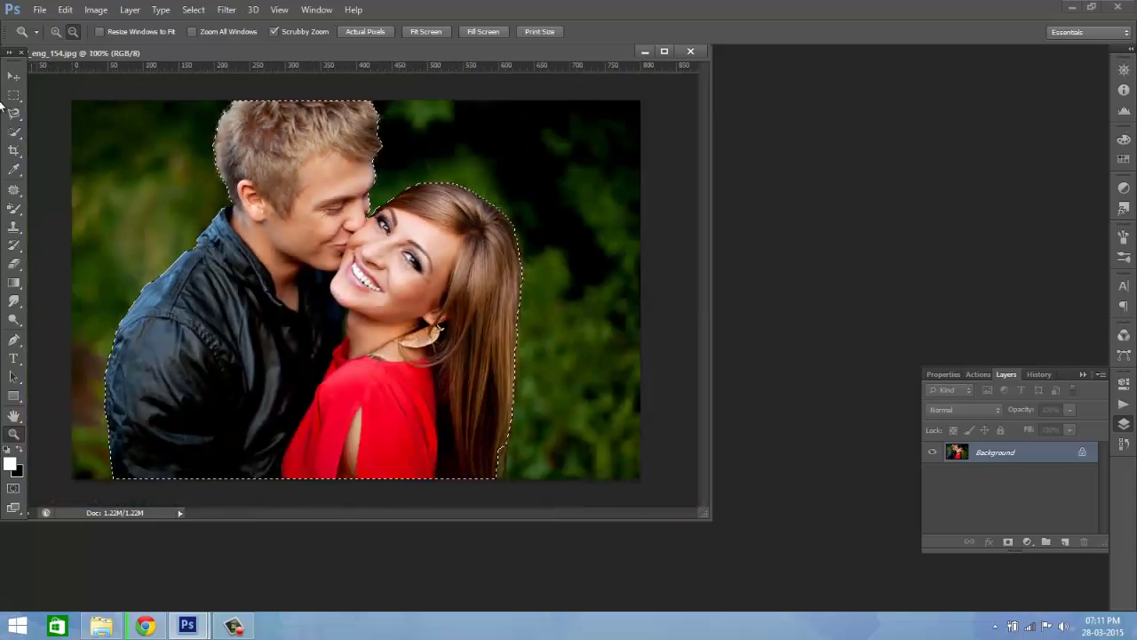
Open the sunset beach photo from Downloads, then return to the couple photo.
click(13, 78)
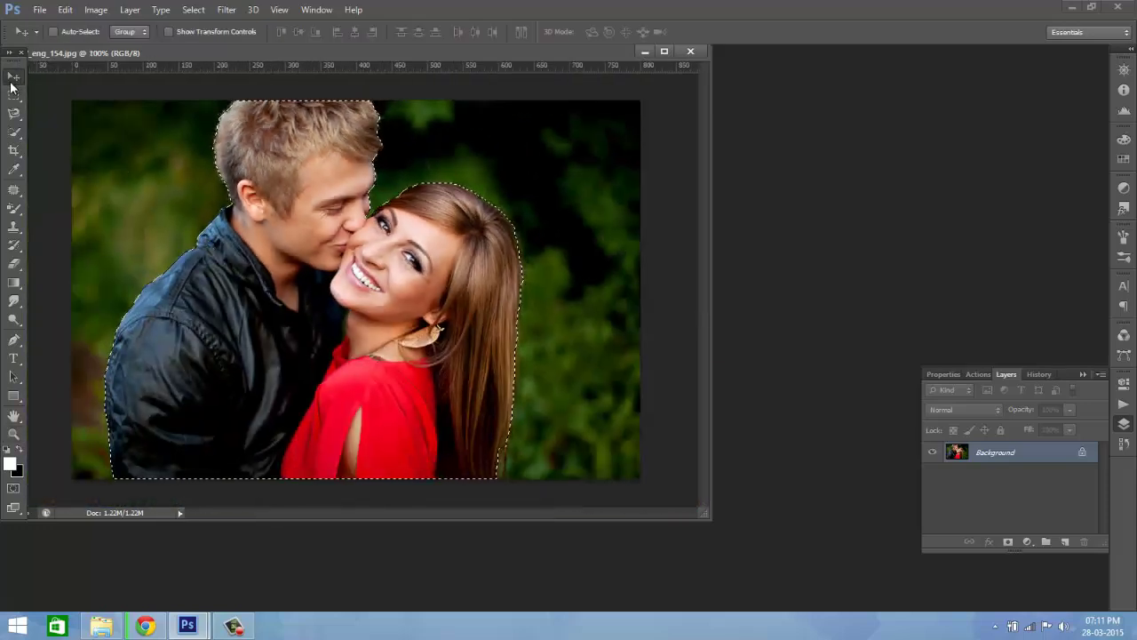
click(39, 10)
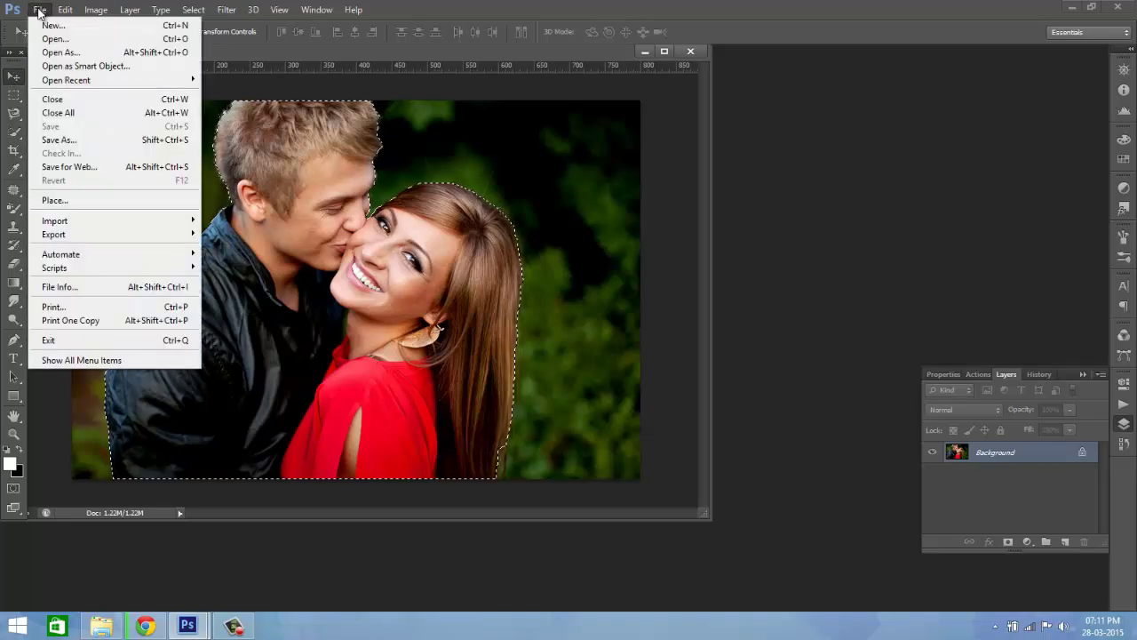
click(53, 39)
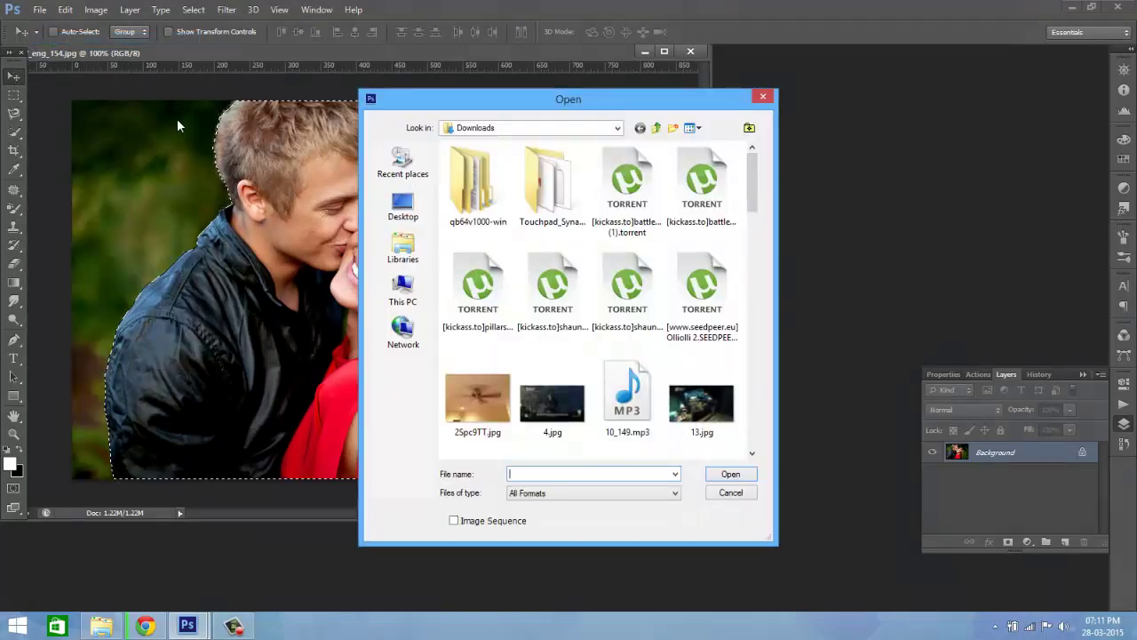
drag(751, 204, 771, 386)
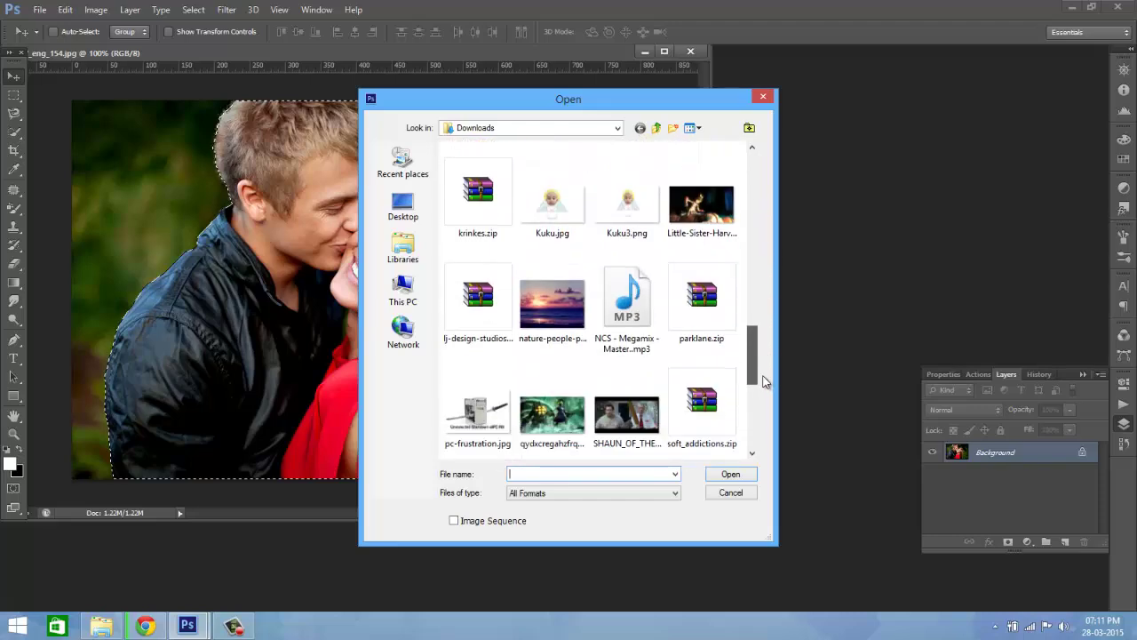
click(552, 267)
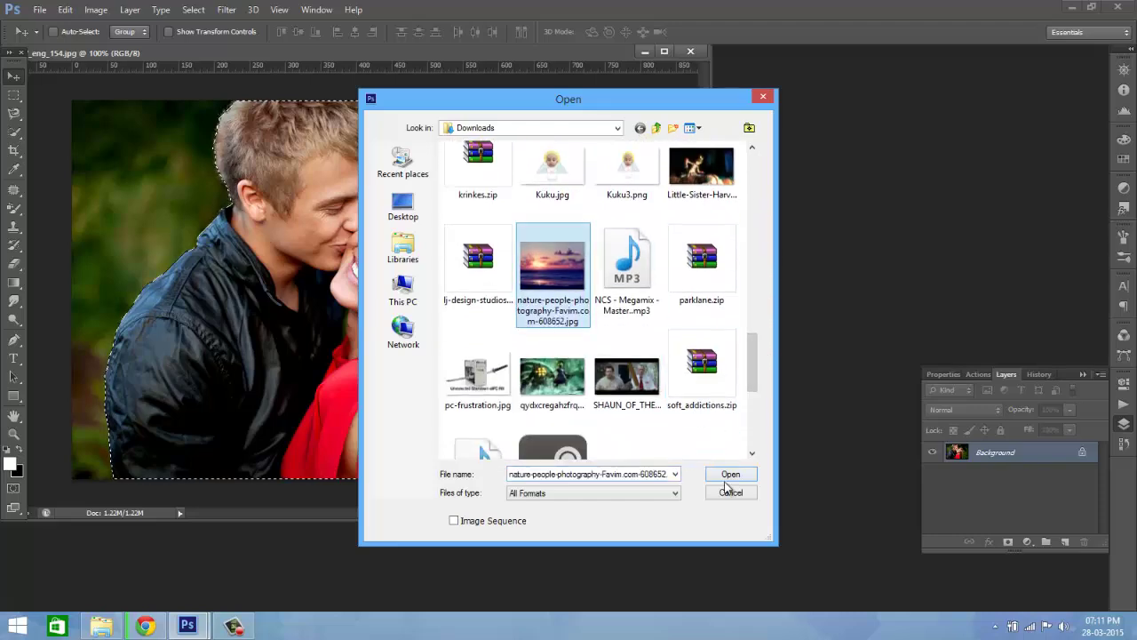
click(729, 475)
click(446, 72)
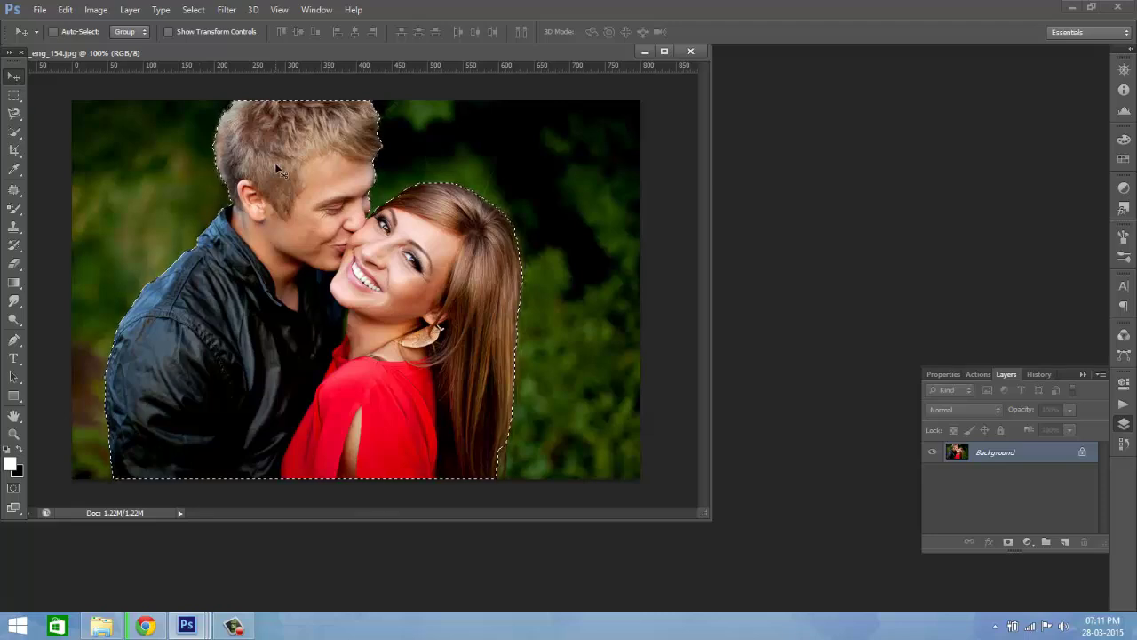
Drag the selected couple into the sunset document as Layer 1 and shift it up-left.
drag(276, 167, 387, 631)
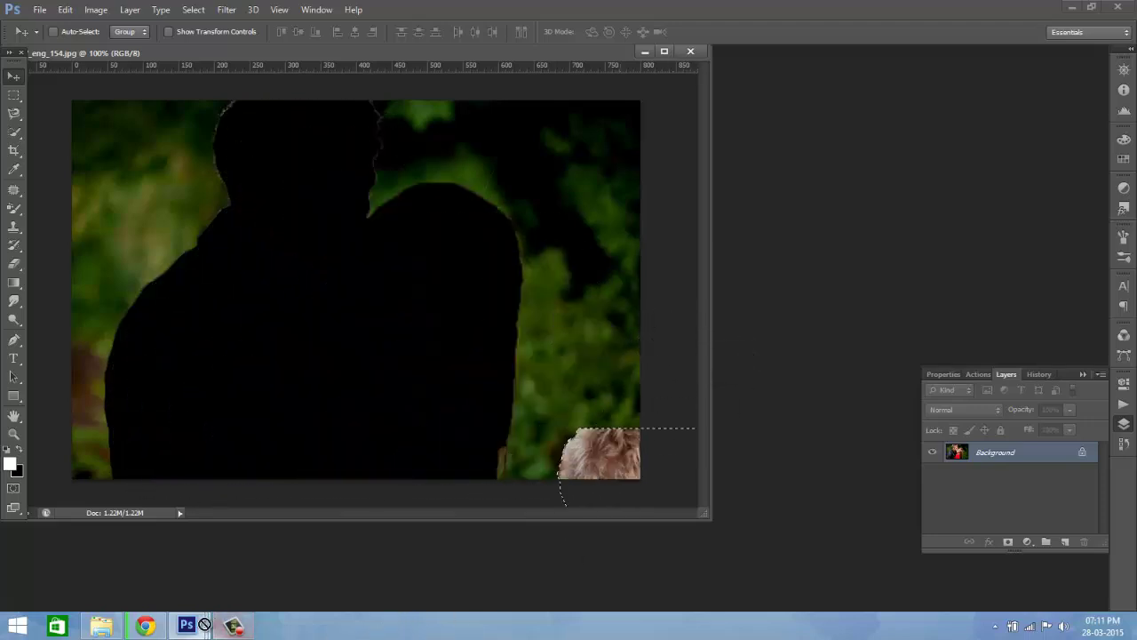
mouse_move(247, 630)
mouse_down()
mouse_move(365, 559)
mouse_move(182, 207)
mouse_up()
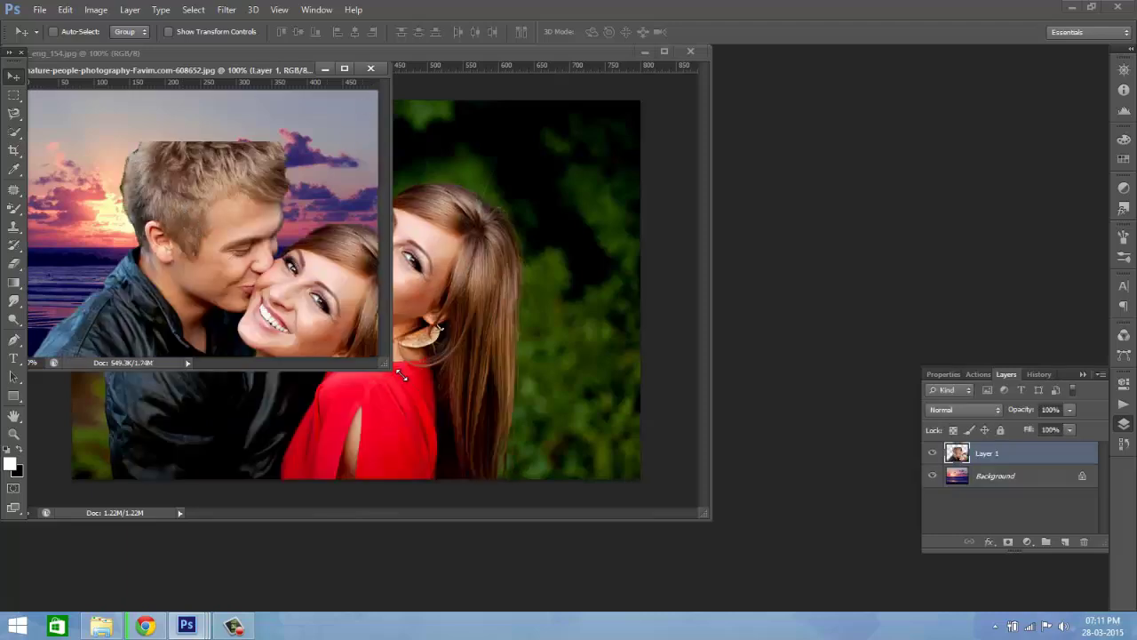
drag(417, 381, 746, 513)
drag(441, 380, 427, 343)
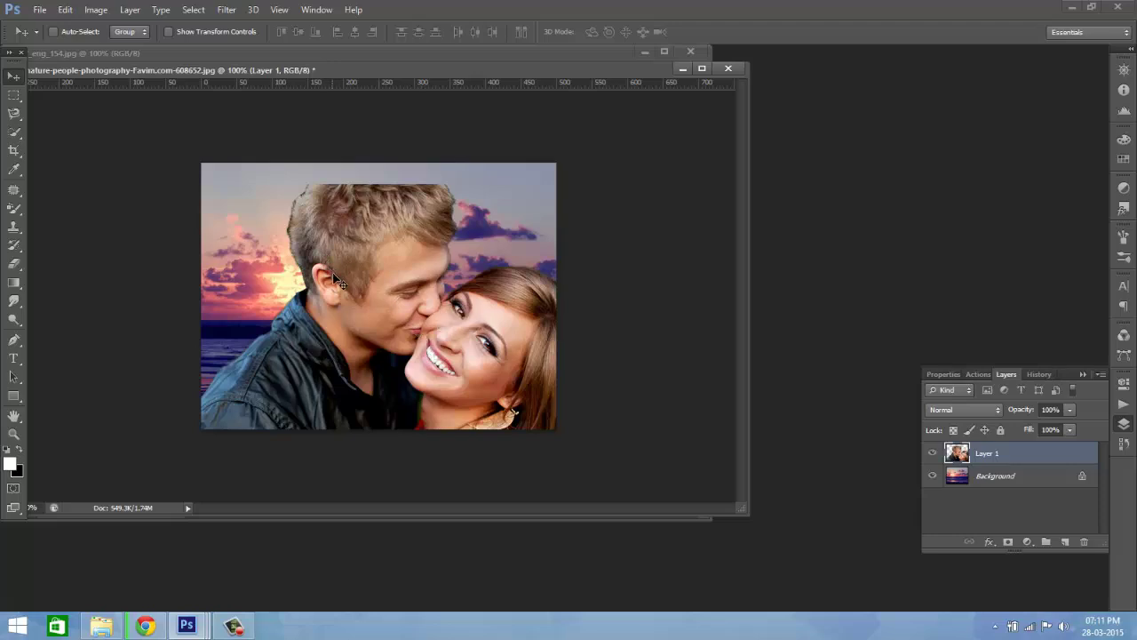
Free Transform Layer 1, scaling it to span the canvas top to bottom left of centre.
click(65, 10)
click(139, 274)
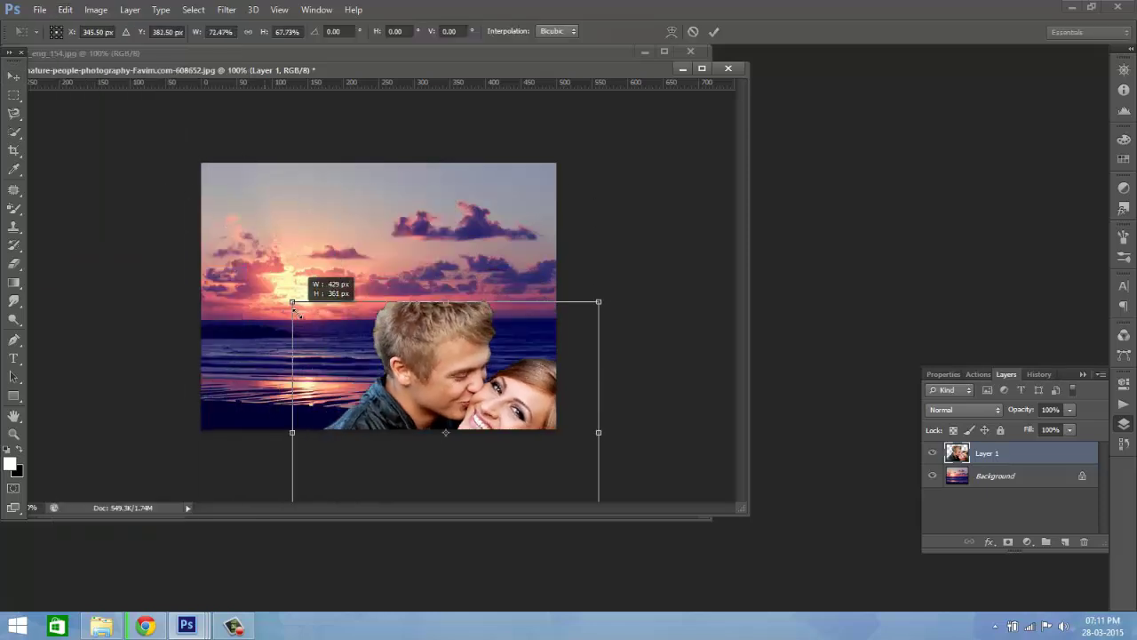
drag(179, 186, 297, 308)
drag(381, 364, 286, 220)
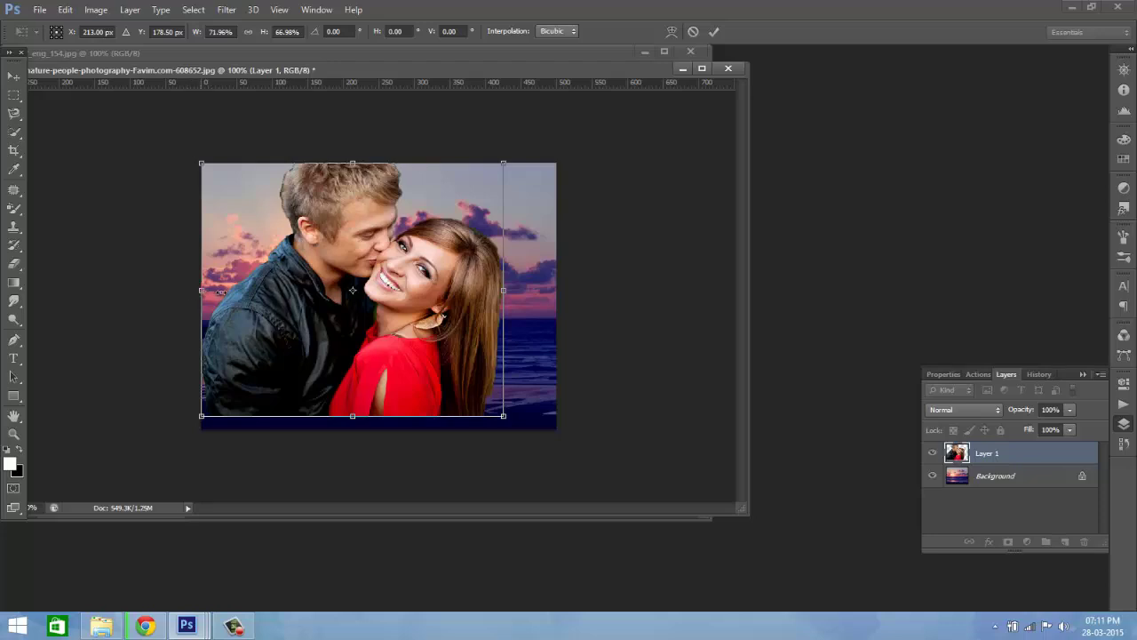
drag(238, 294, 265, 324)
drag(375, 415, 375, 428)
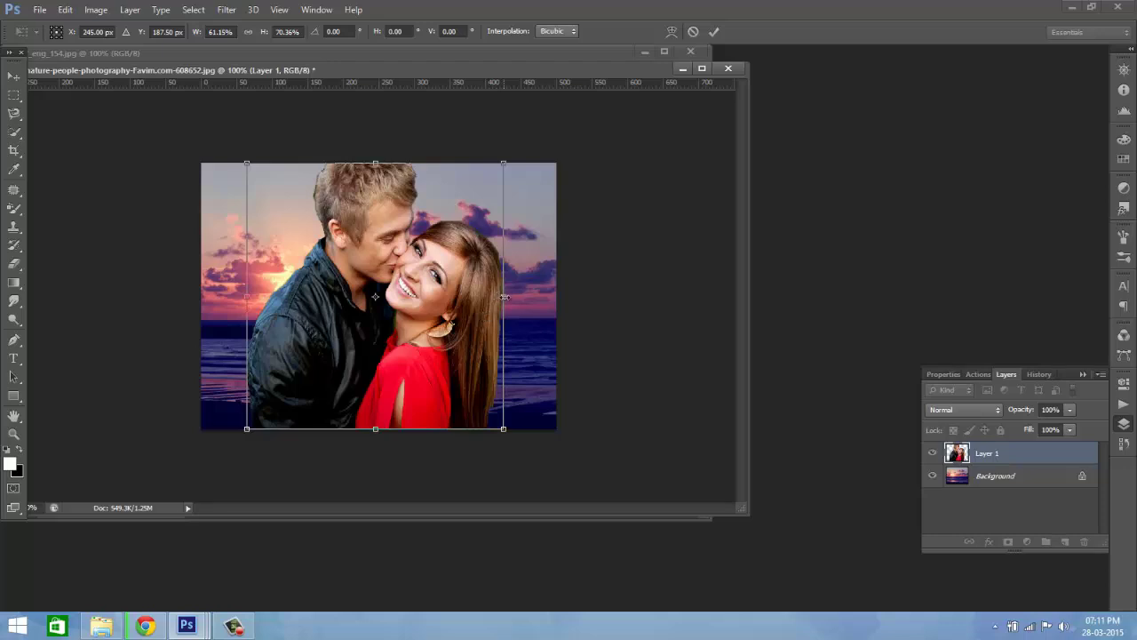
mouse_move(504, 296)
mouse_down()
mouse_move(515, 298)
mouse_move(481, 325)
mouse_up()
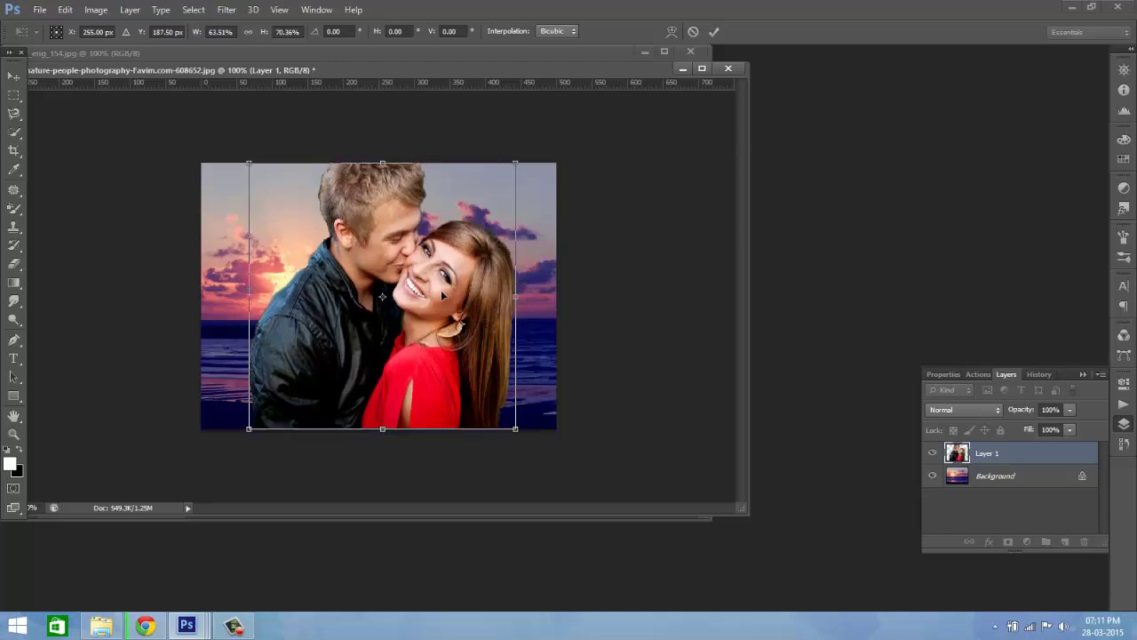
drag(382, 160, 382, 155)
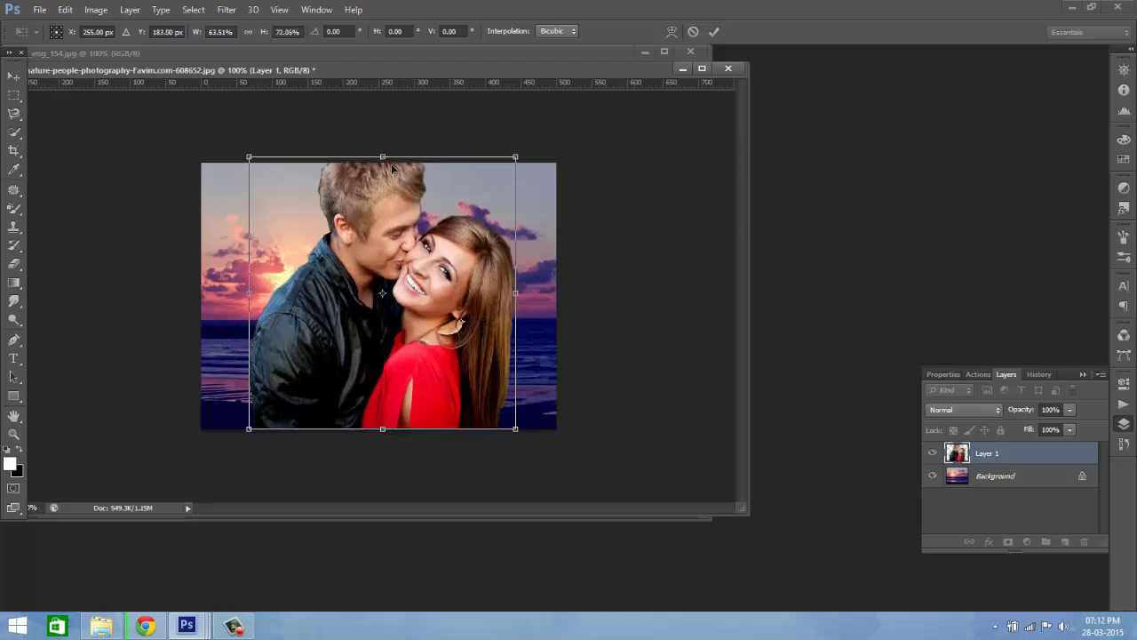
key(Return)
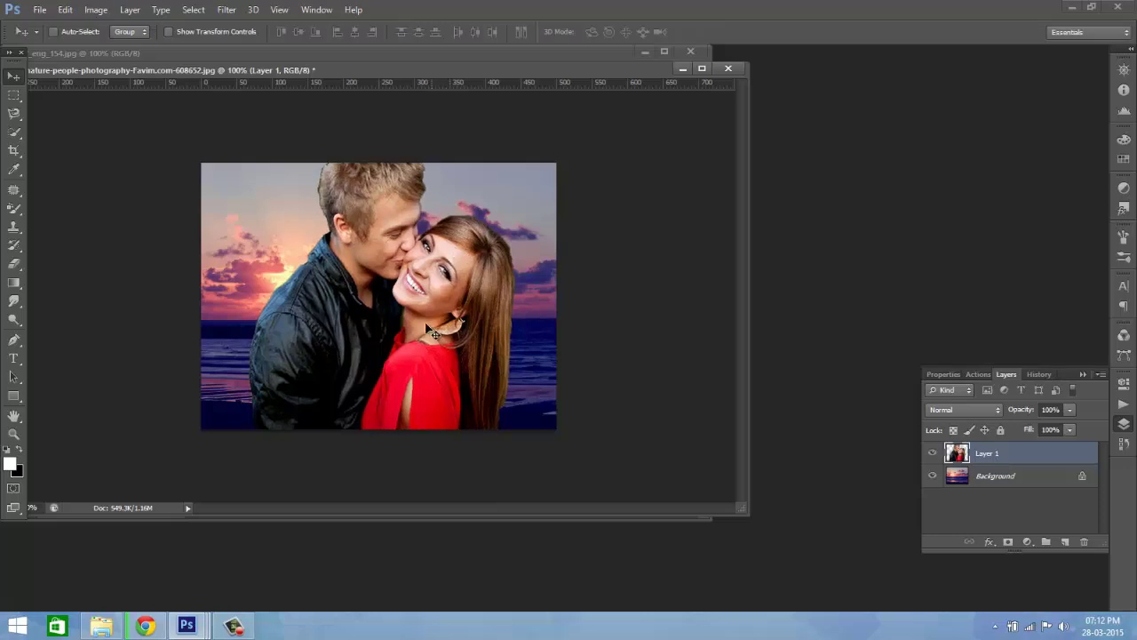
Shift the couple right to the image's right edge, then zoom in and out to check.
drag(420, 324, 462, 330)
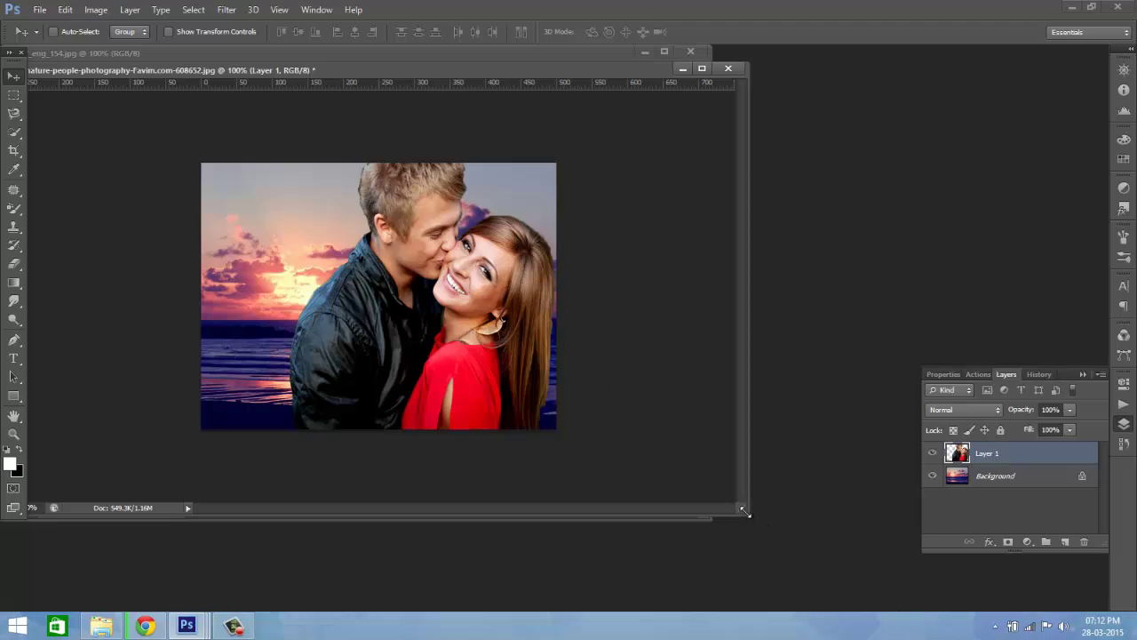
drag(745, 513, 911, 615)
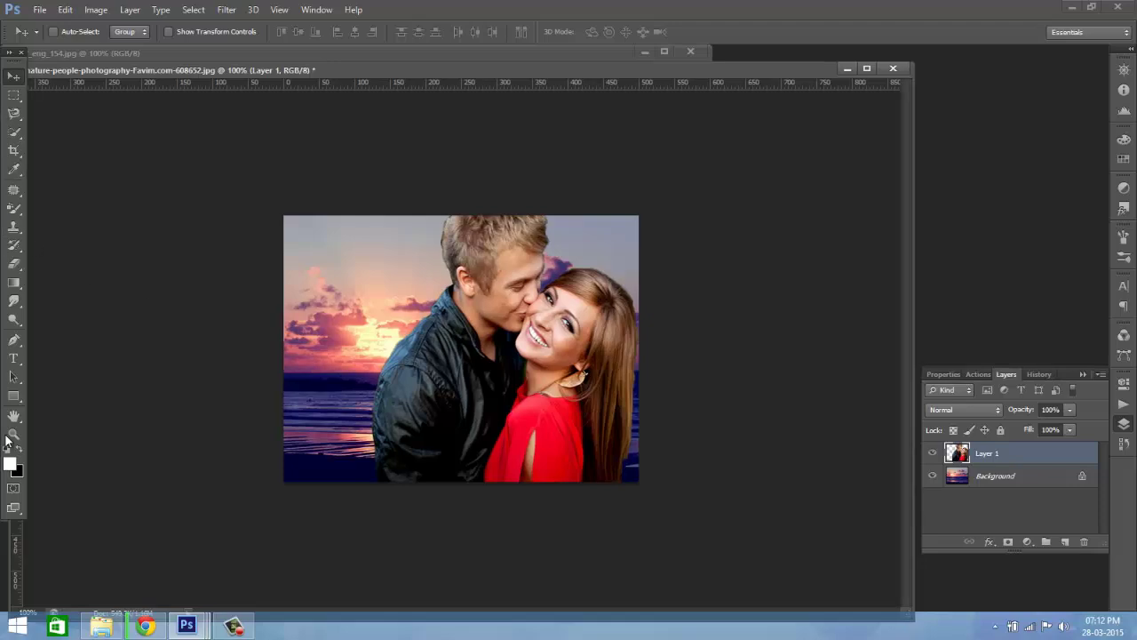
click(13, 435)
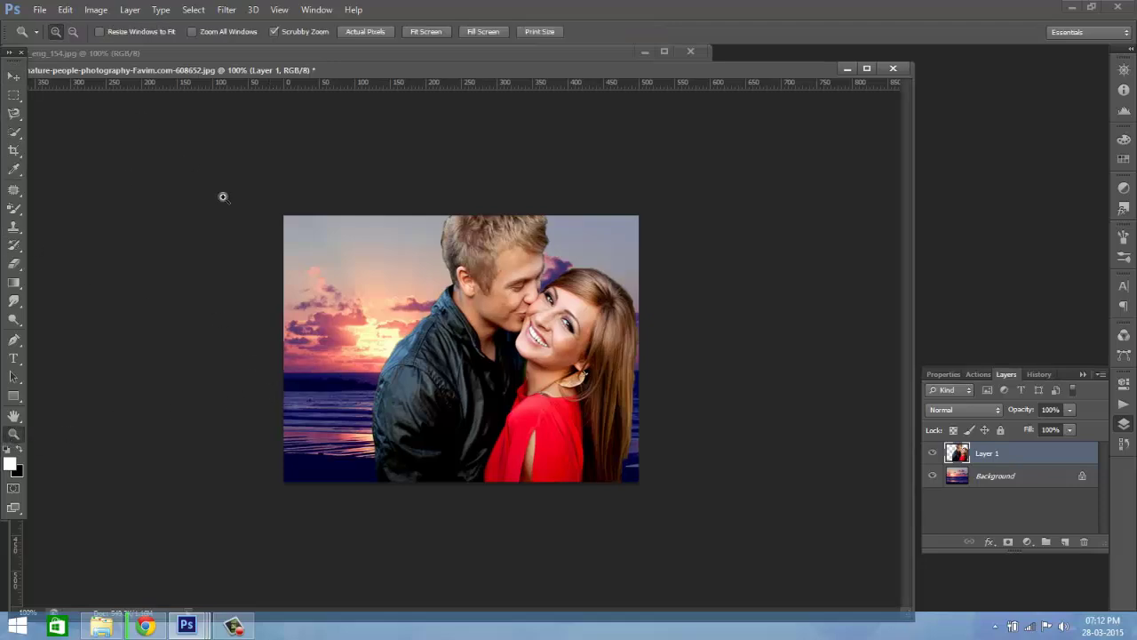
click(294, 261)
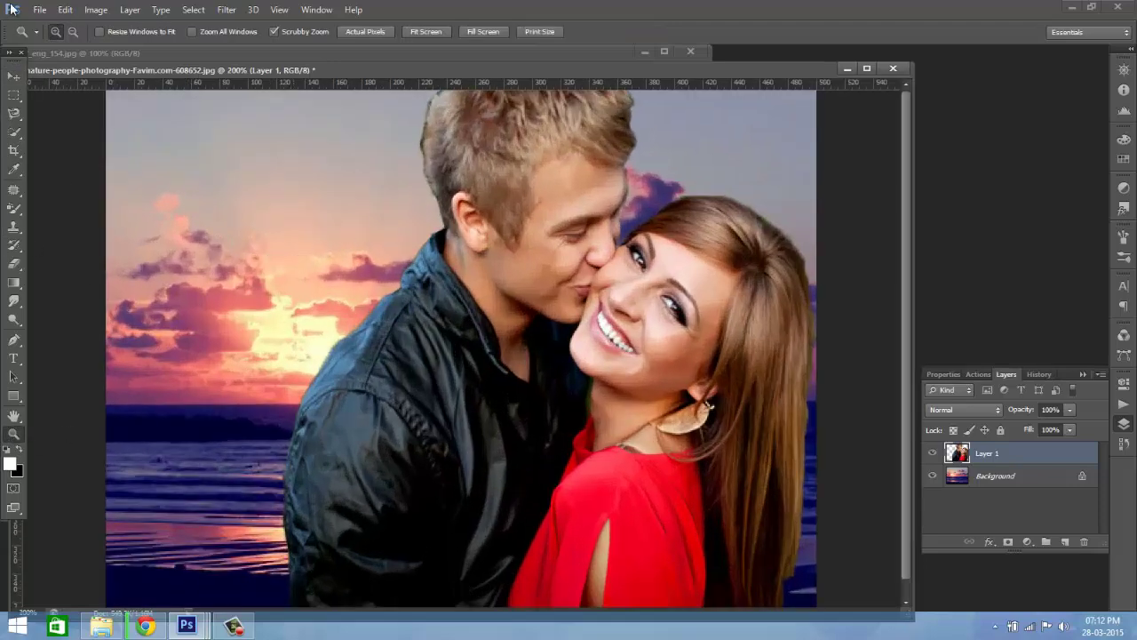
alt+click(284, 364)
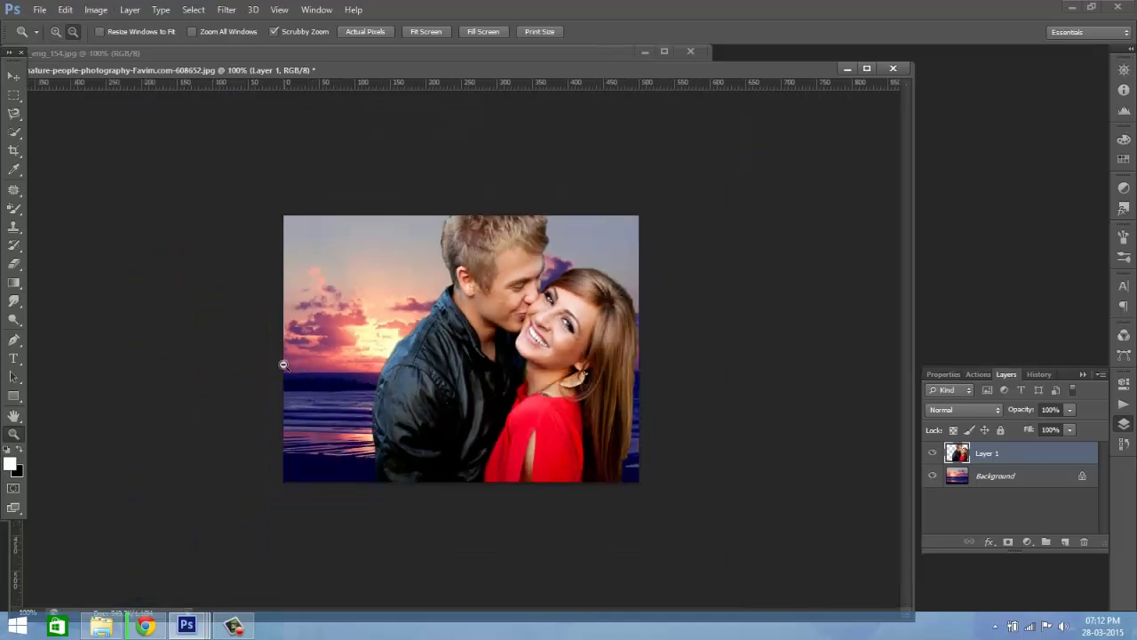